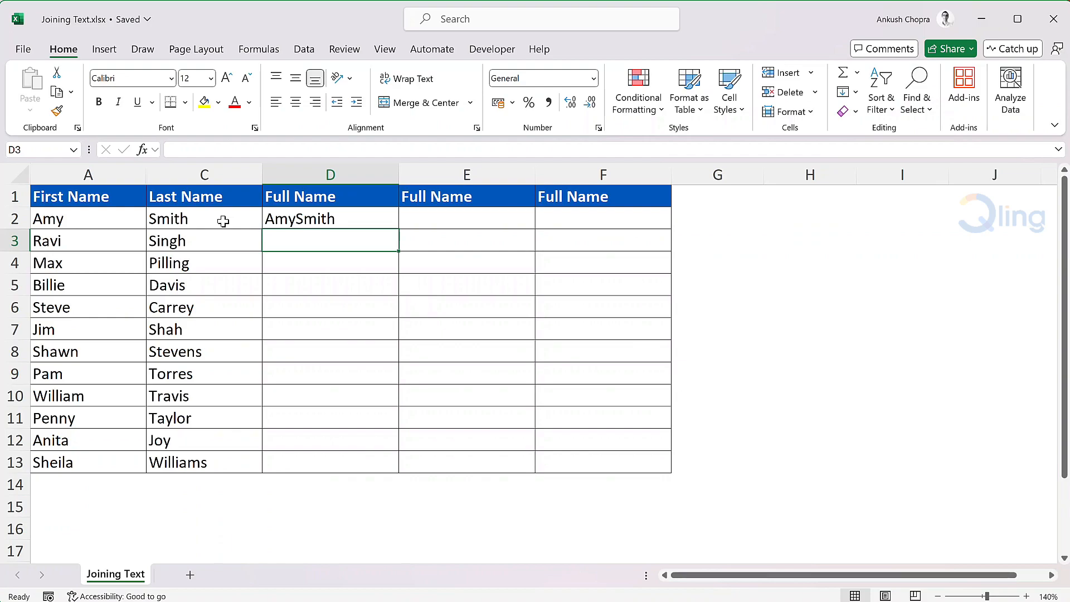
Step: Replace the formula in D2 with =A2&" "&C2 to join first and last name with a space
key("Up")
key("Delete")
type("=")
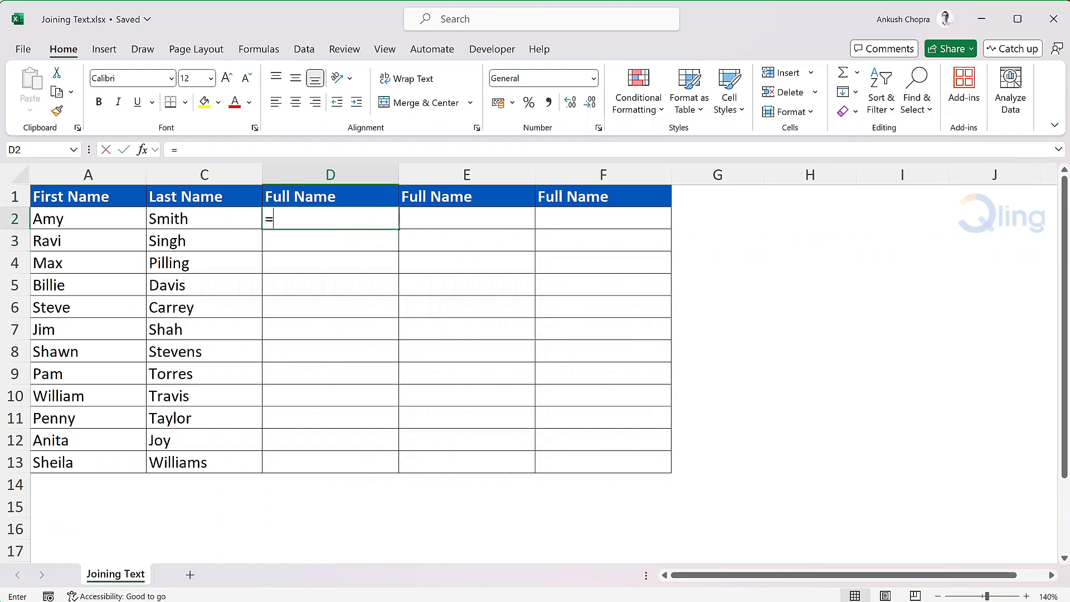
left_click(126, 218)
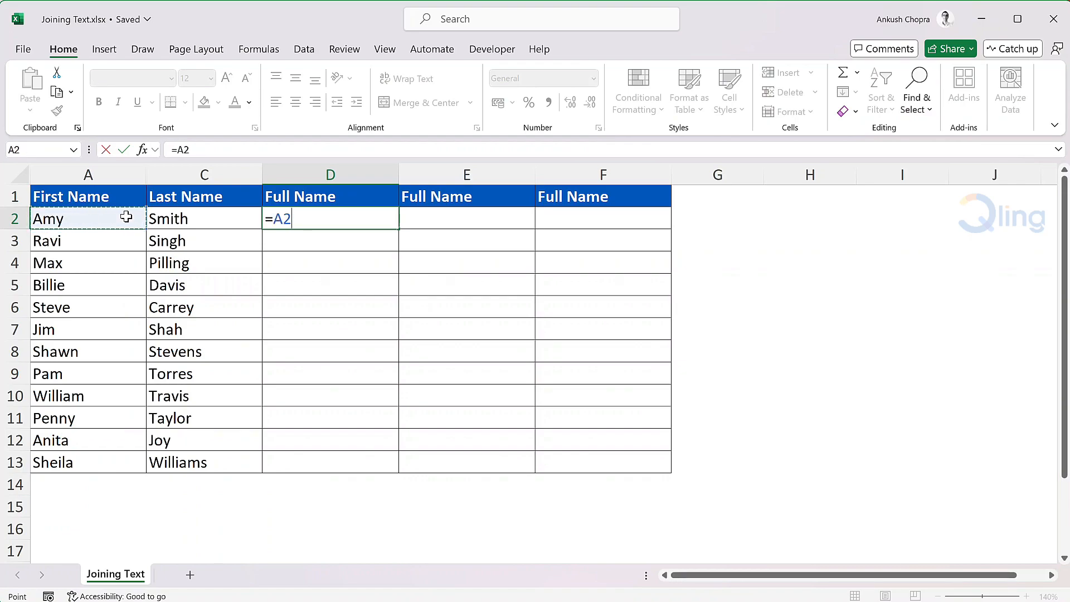
type("&")
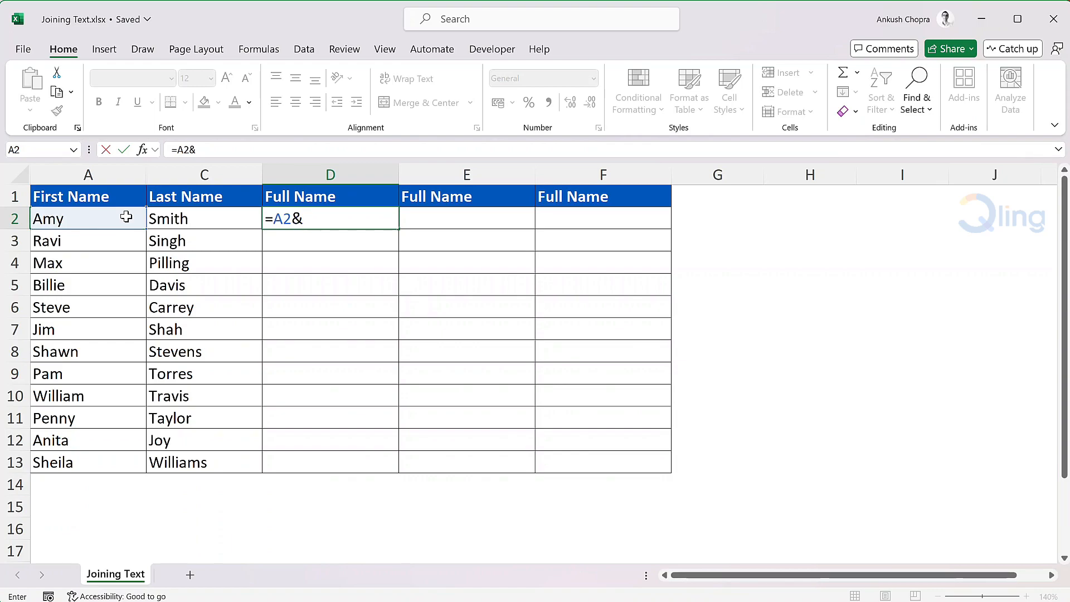
type("\" \"&")
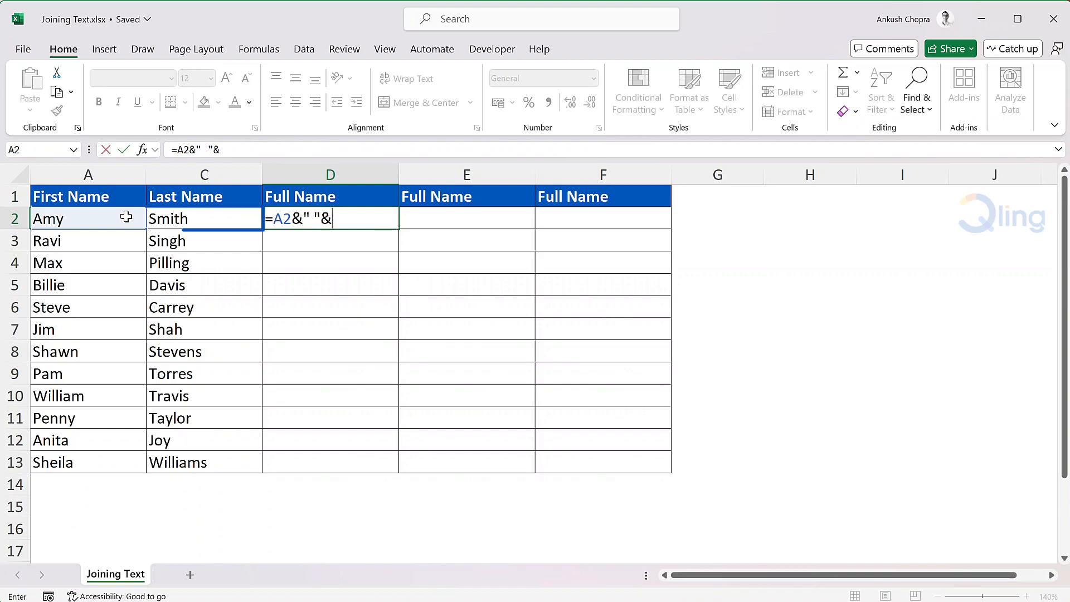
left_click(251, 216)
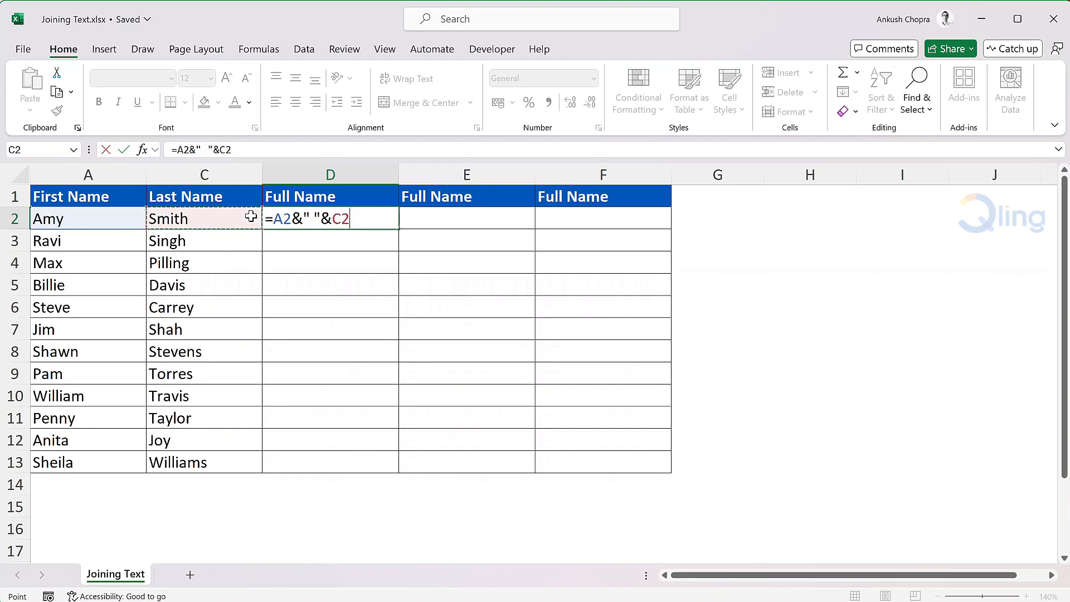
key("Return")
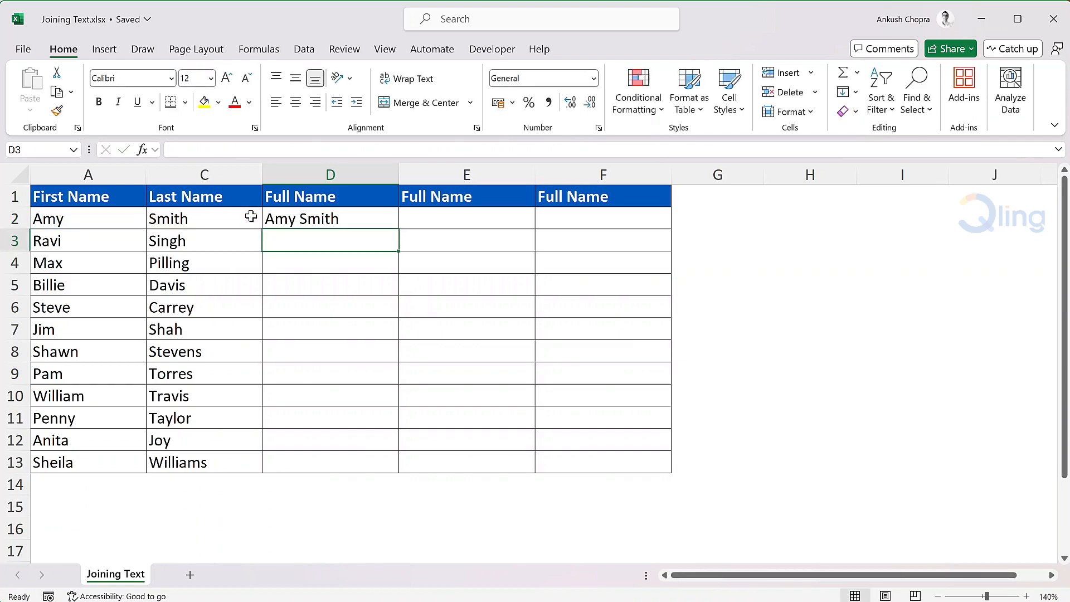
Step: Fill the D2 formula down through row 13
left_click(370, 222)
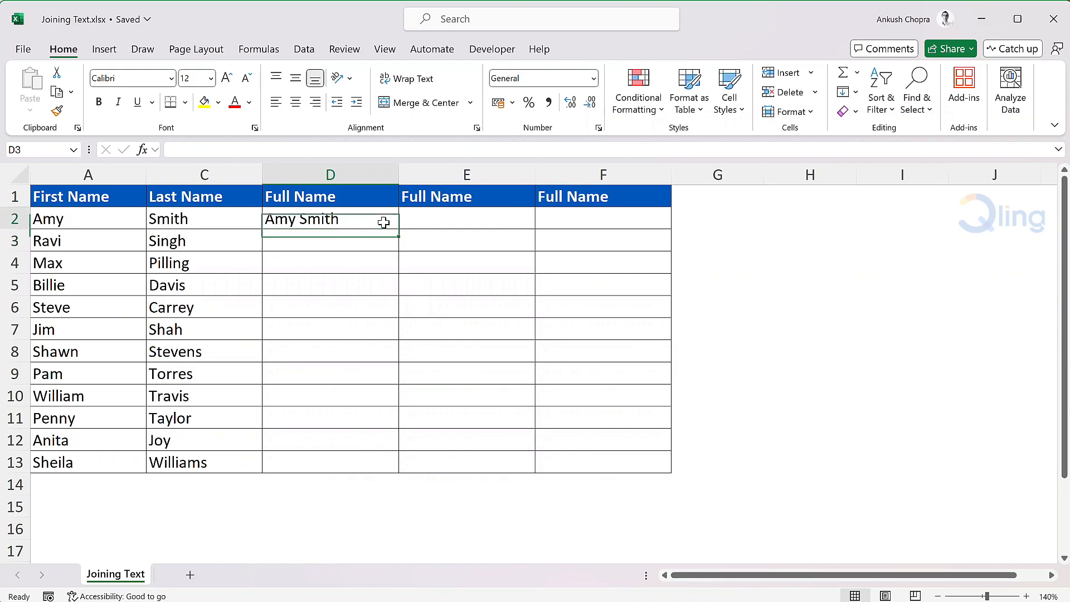
double_click(398, 229)
left_click(417, 219)
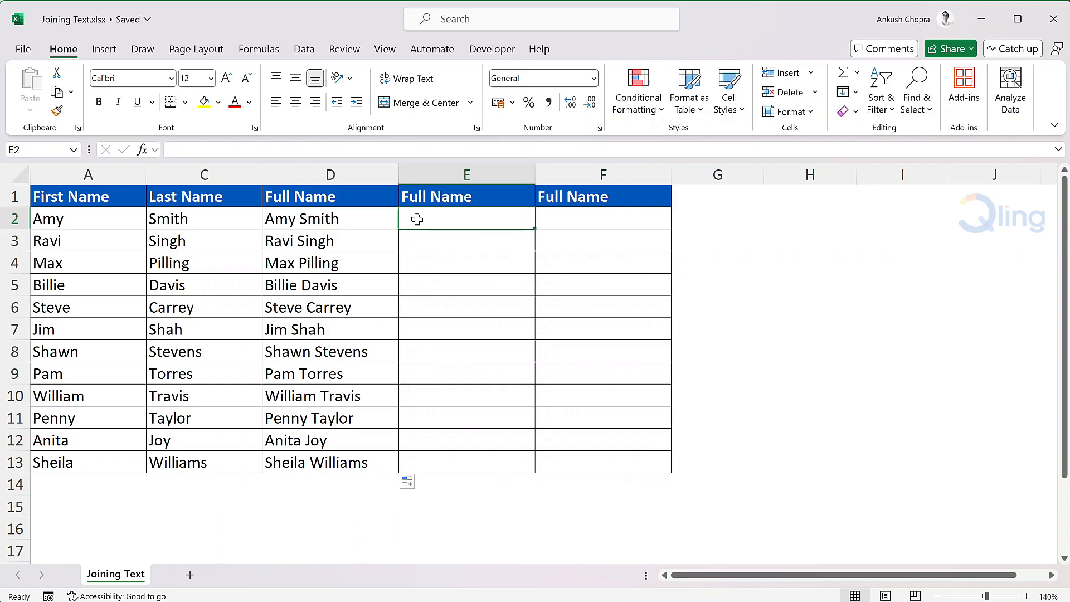
Step: Unhide the hidden Middle Name column B between columns A and C
left_click_drag(139, 174, 171, 173)
right_click(171, 173)
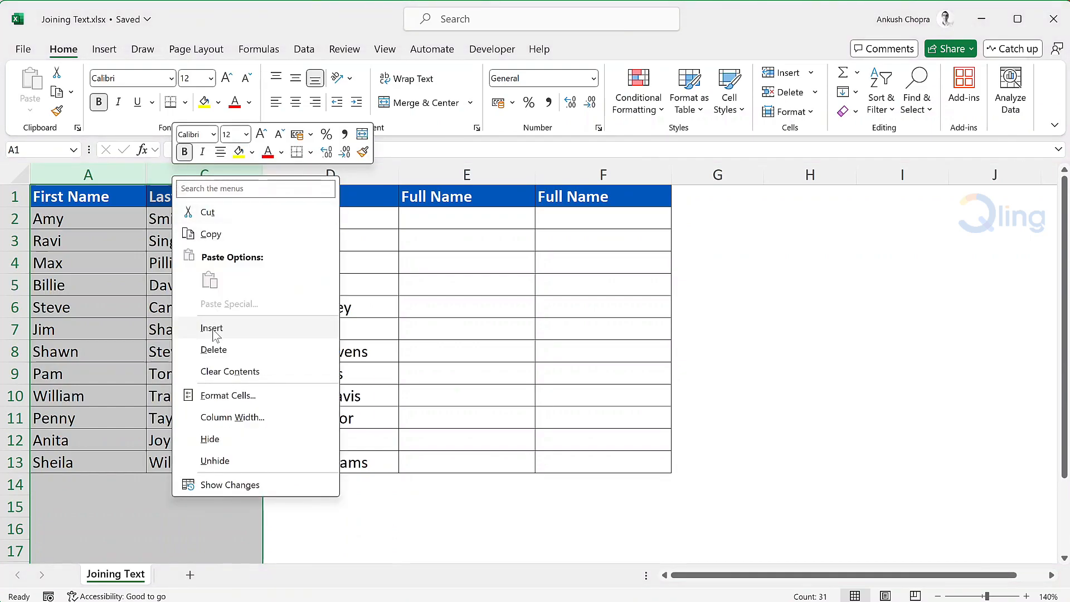
left_click(227, 462)
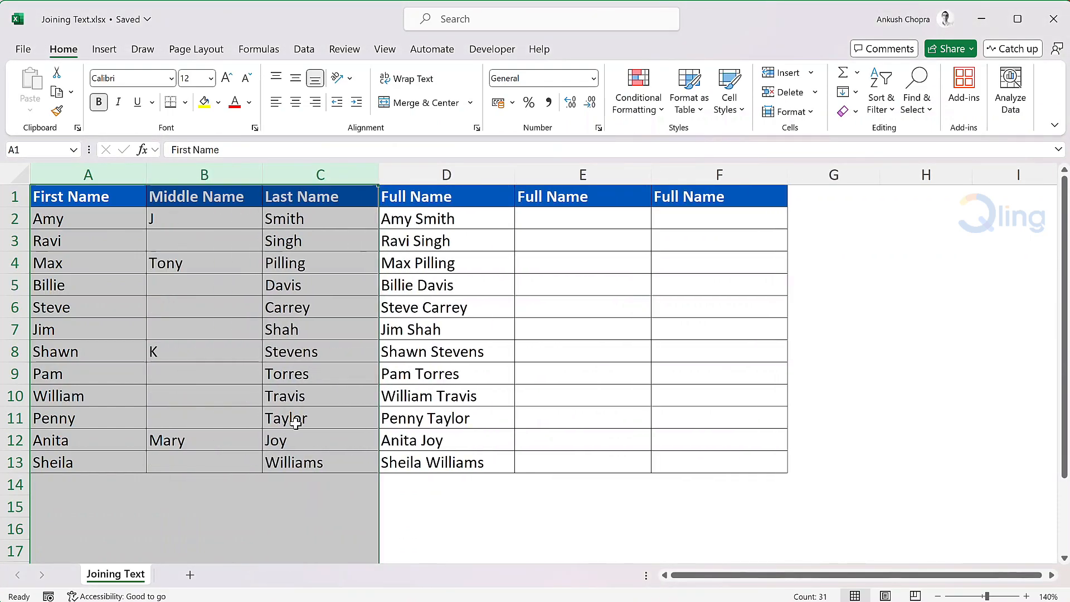
Step: Enter =A2&" "&B2&" "&C2 in E2 to join first, middle and last names with spaces
left_click(565, 220)
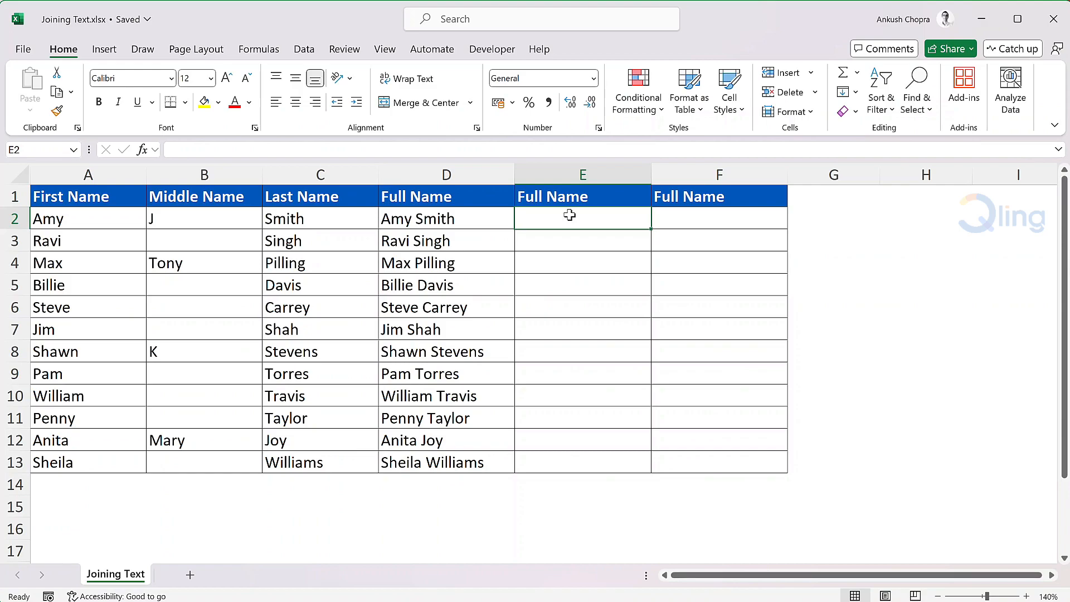
type("=")
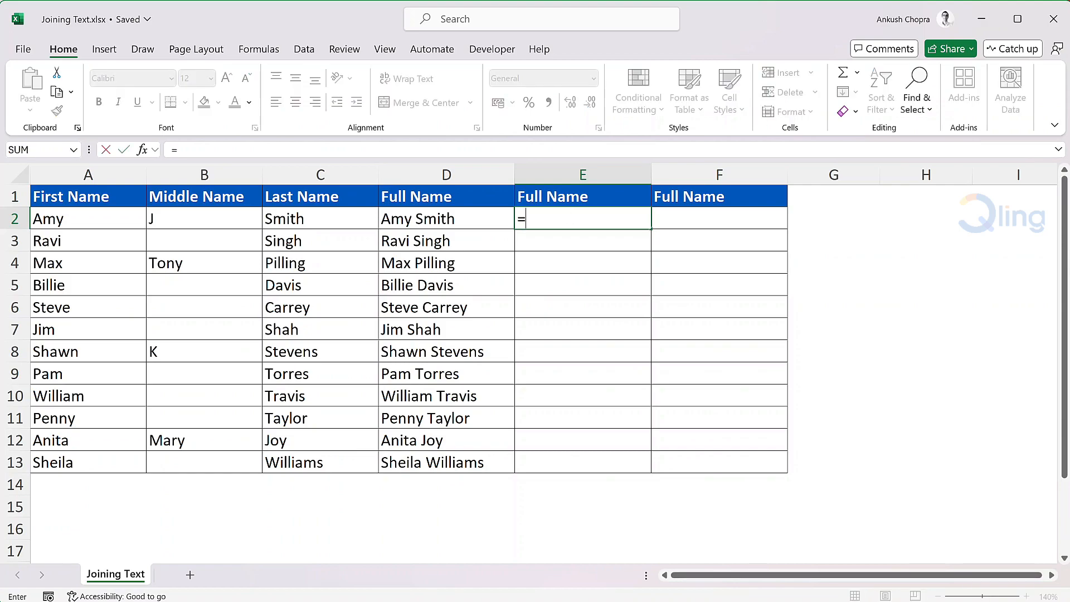
left_click(115, 219)
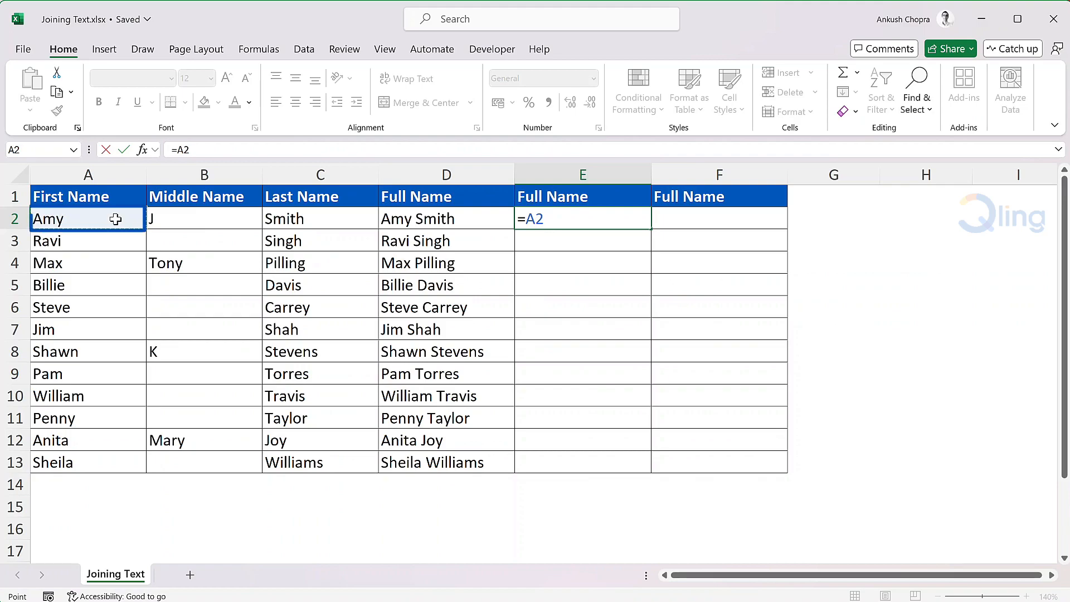
type("&")
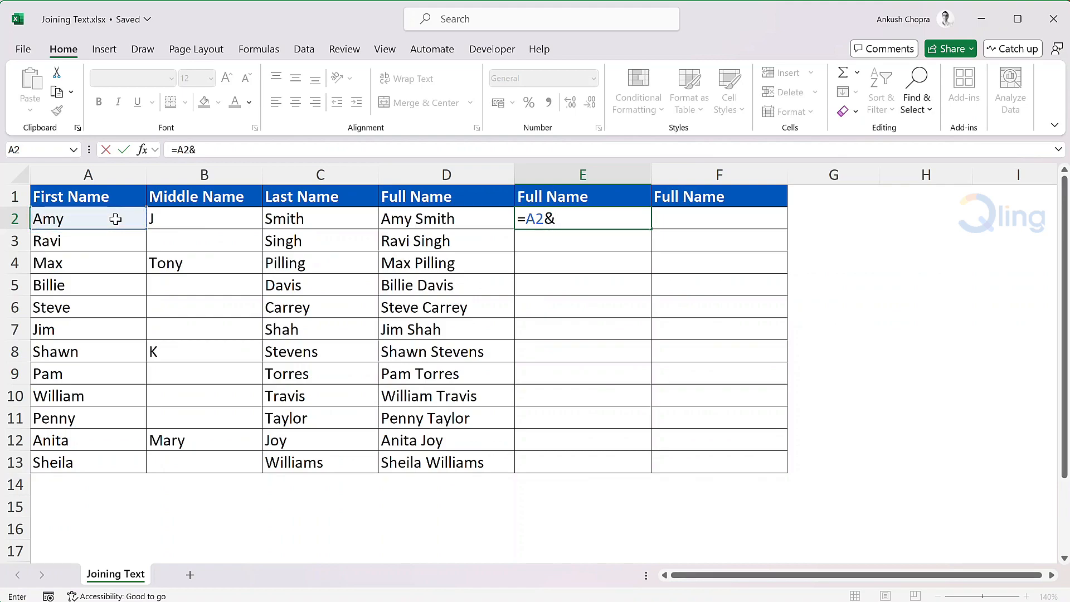
type("\" \"&")
left_click(204, 218)
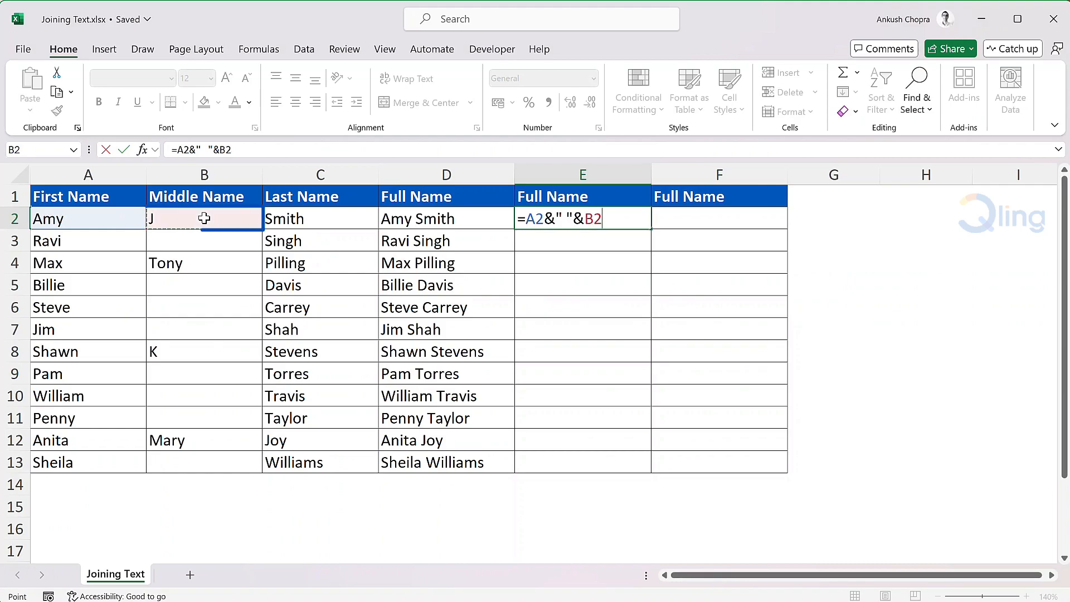
type("&")
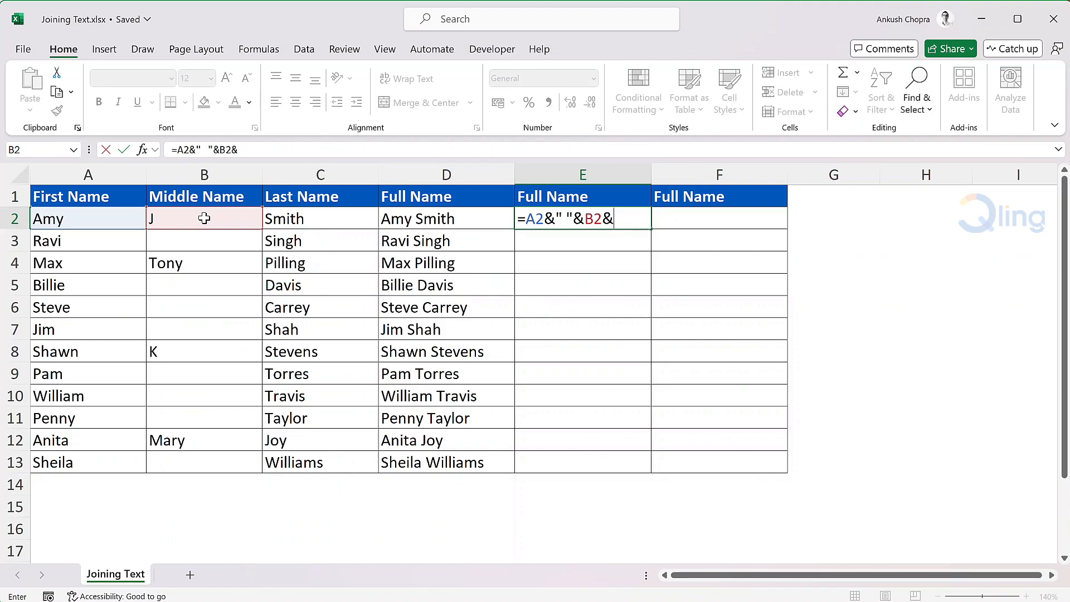
type("\" \"&")
left_click(335, 222)
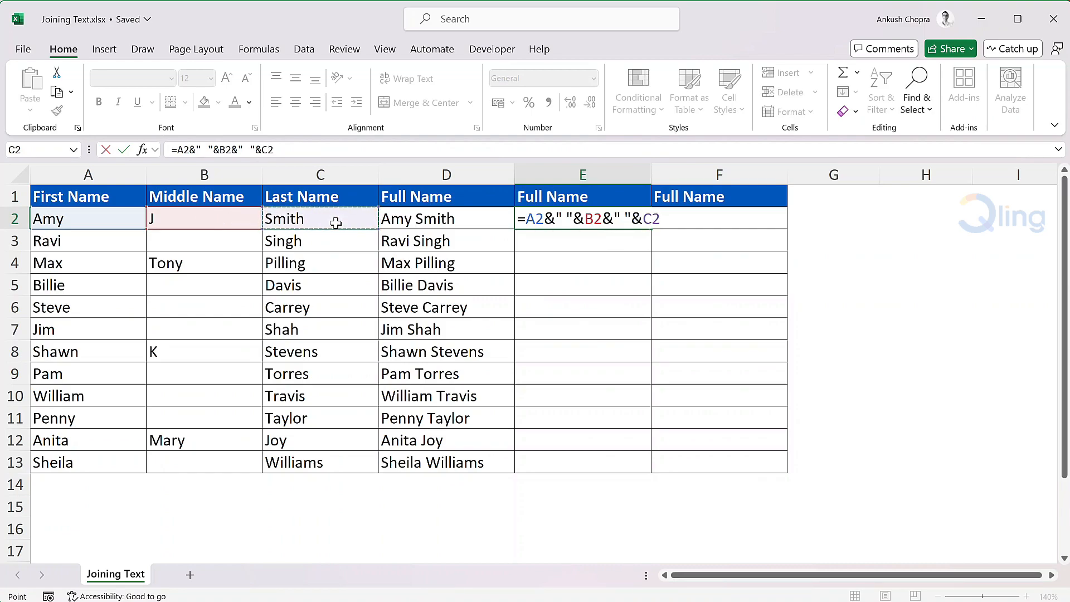
key("Return")
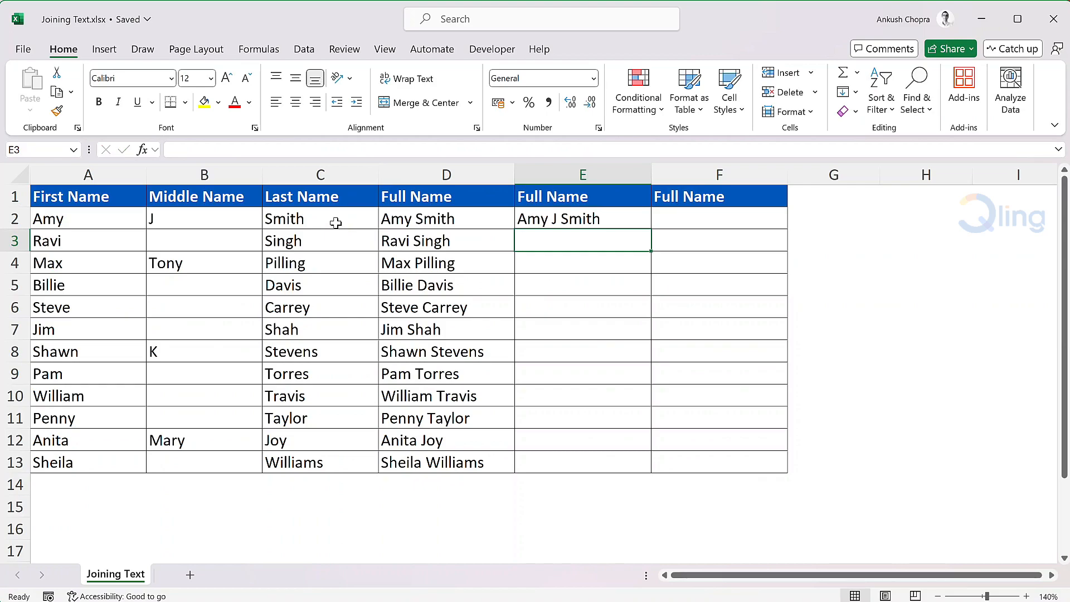
Step: Fill the E2 formula down through row 13
left_click(591, 219)
double_click(651, 229)
left_click(667, 225)
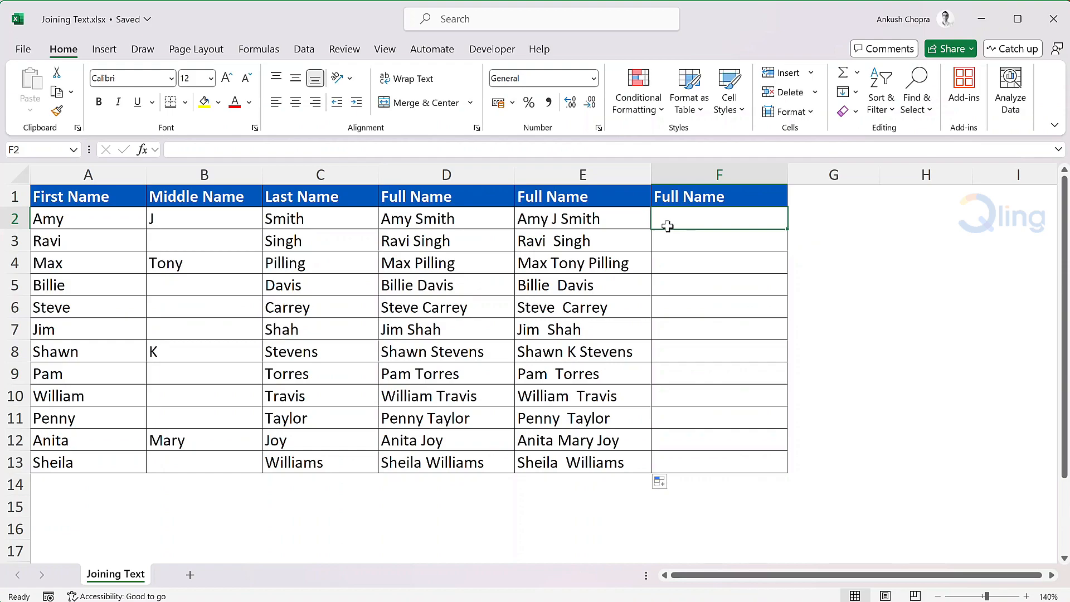
Step: Wrap the E2 formula in TRIM so it becomes =Trim(A2&" "&B2&" "&C2)
left_click(568, 219)
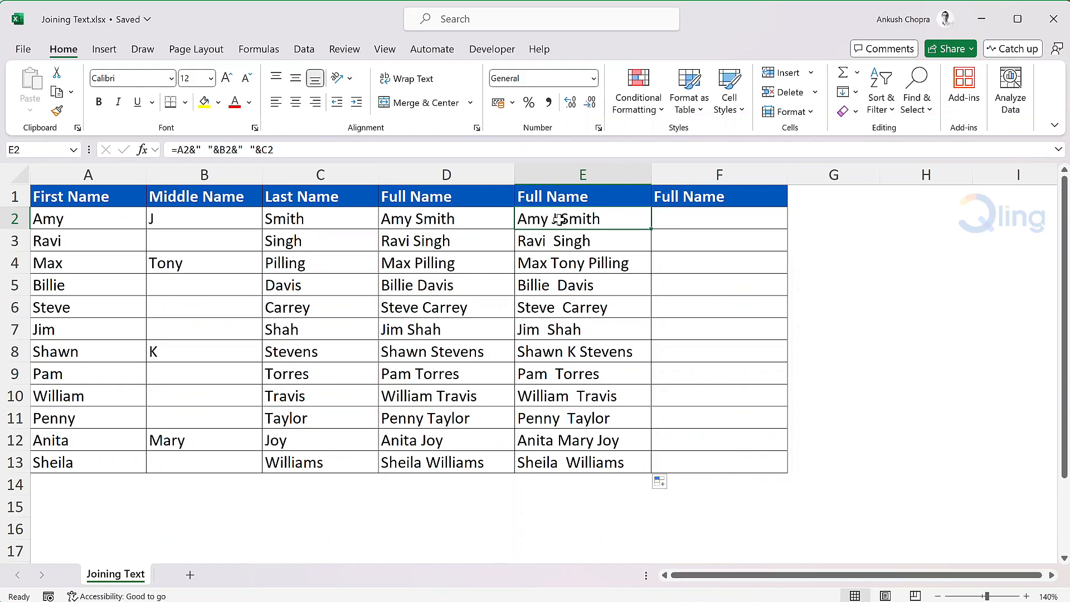
double_click(562, 219)
left_click(525, 218)
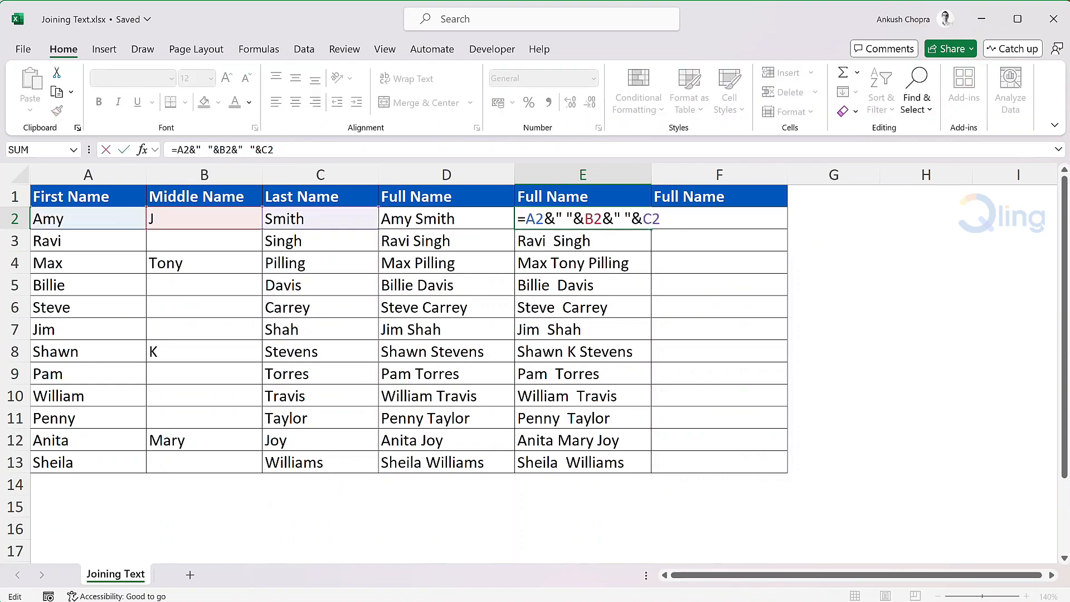
type("Trim(")
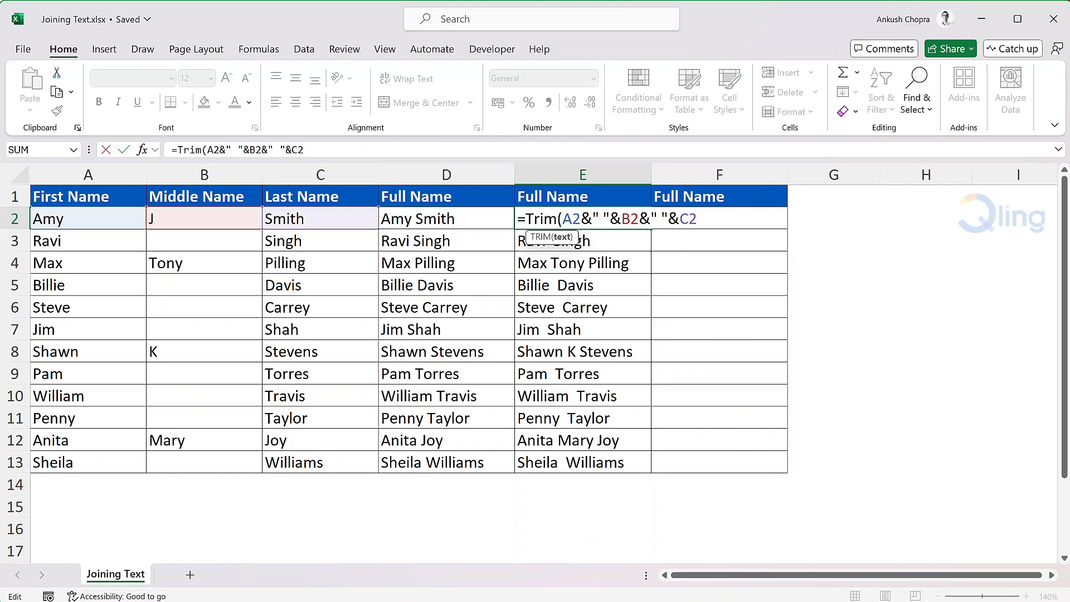
type(")")
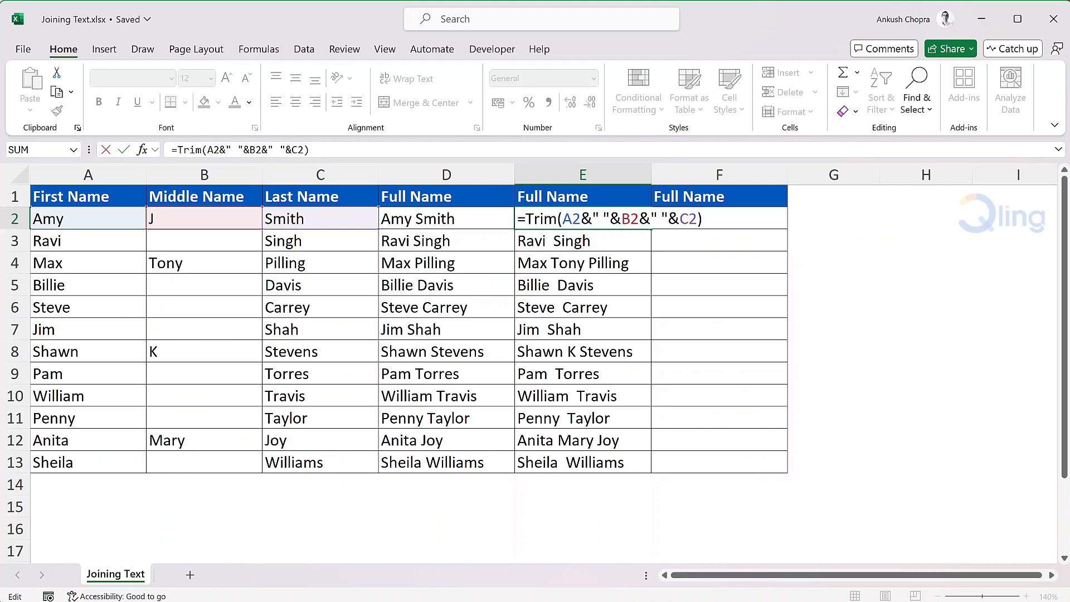
key("Return")
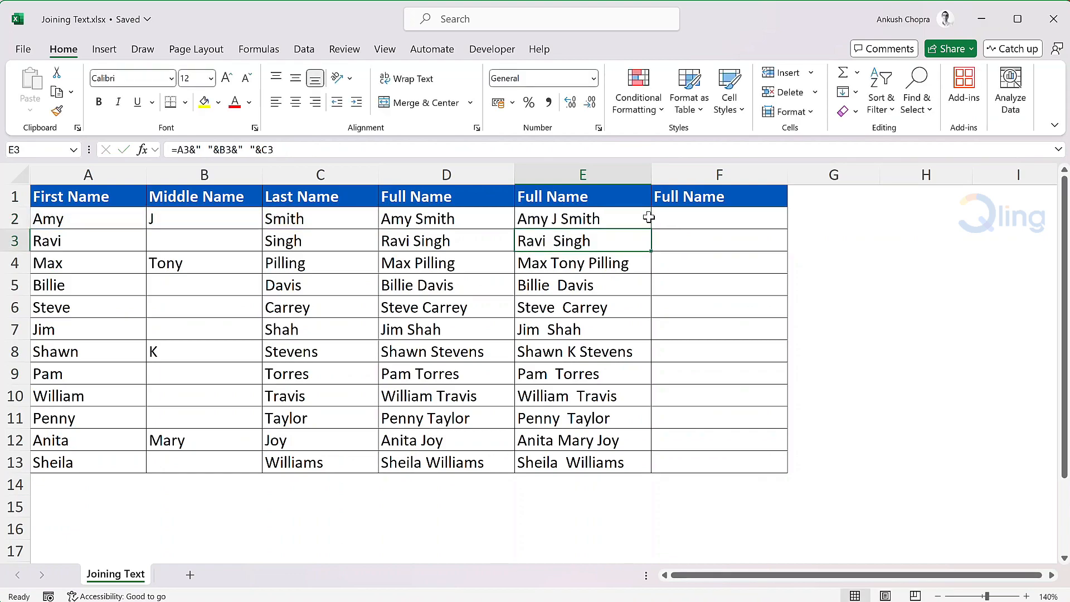
Step: Fill the trimmed E2 formula down through row 13
left_click(634, 219)
double_click(650, 228)
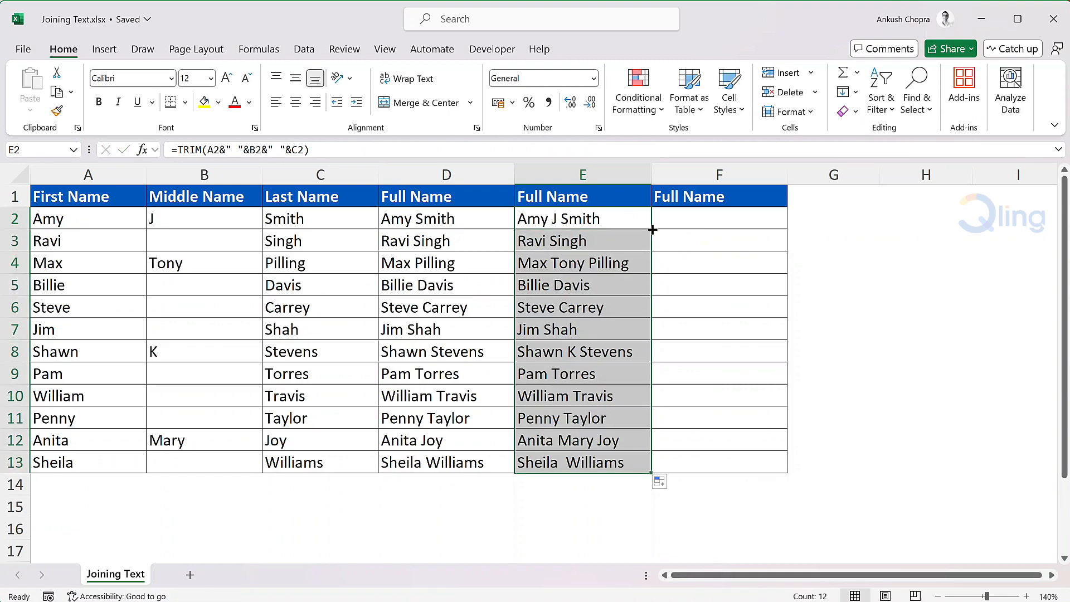
left_click(658, 223)
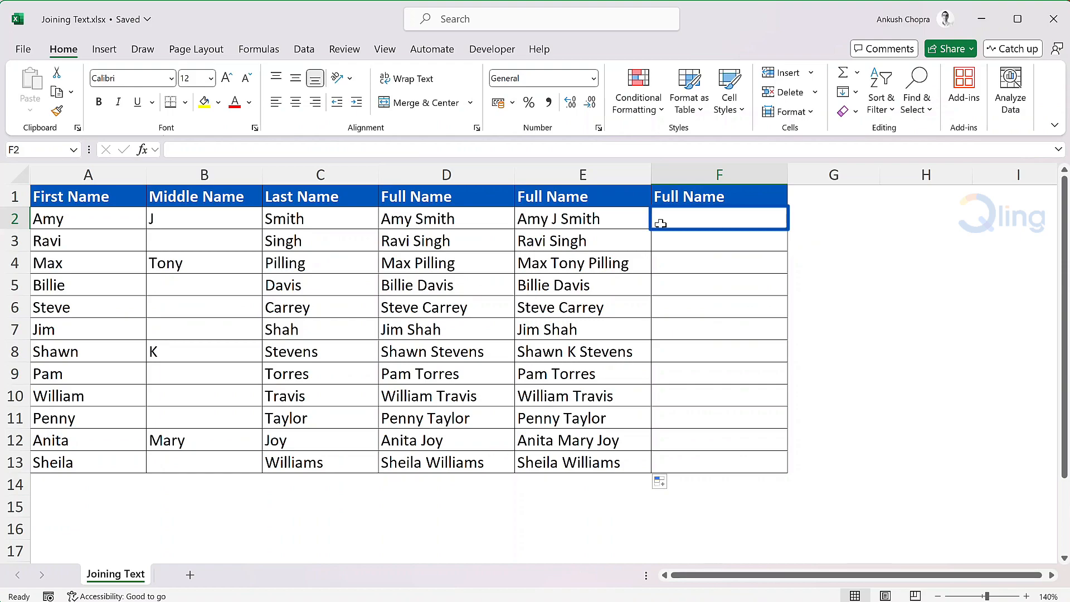
Step: Enter =CONCAT(A2:C2) in F2 to join the three name cells
type("=CO")
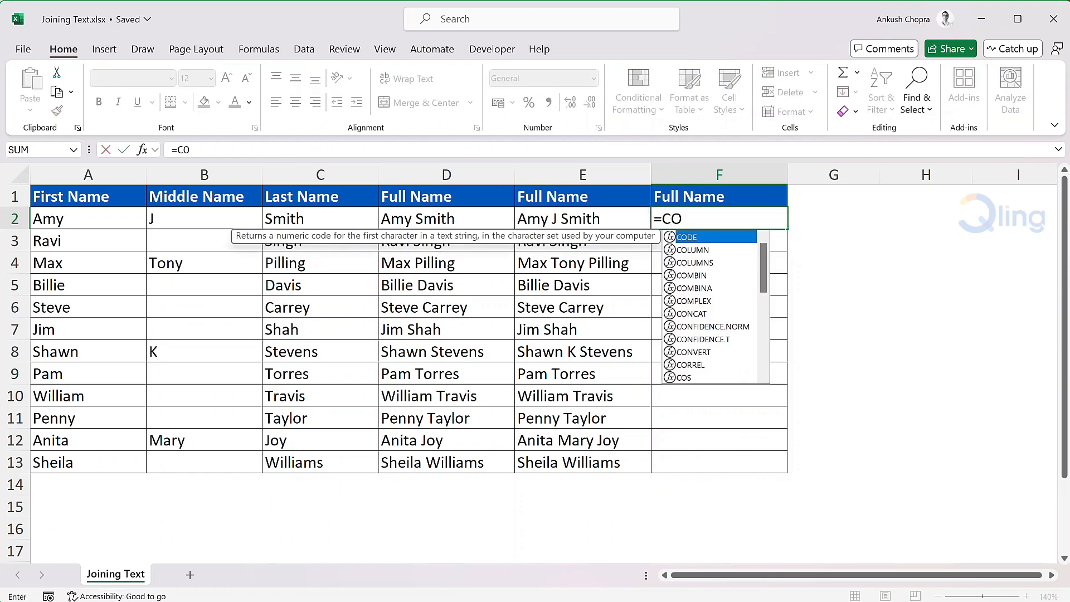
type("NCAT(")
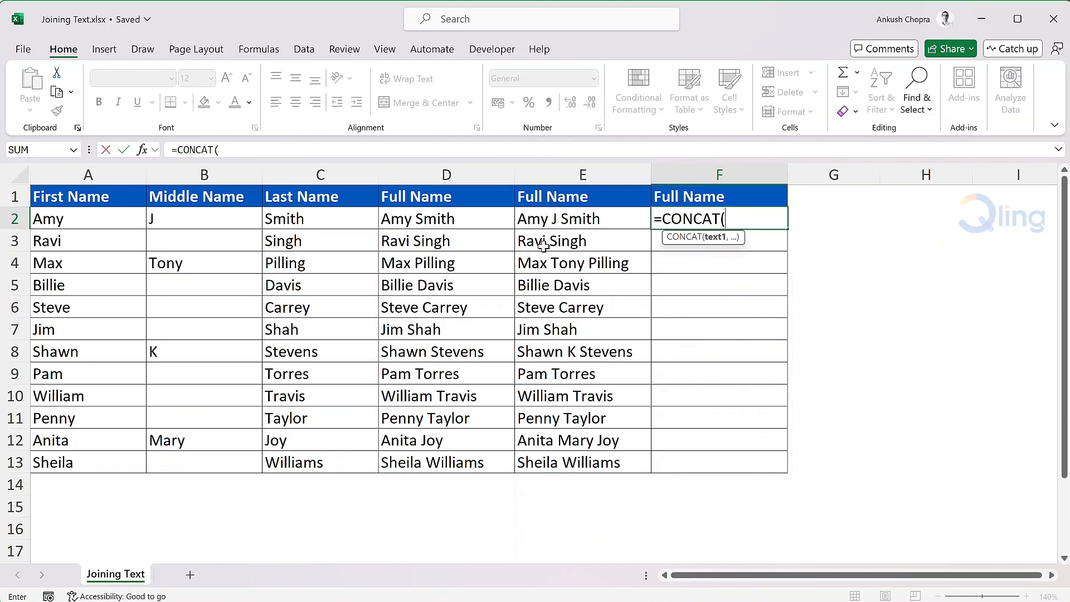
left_click_drag(131, 212, 285, 226)
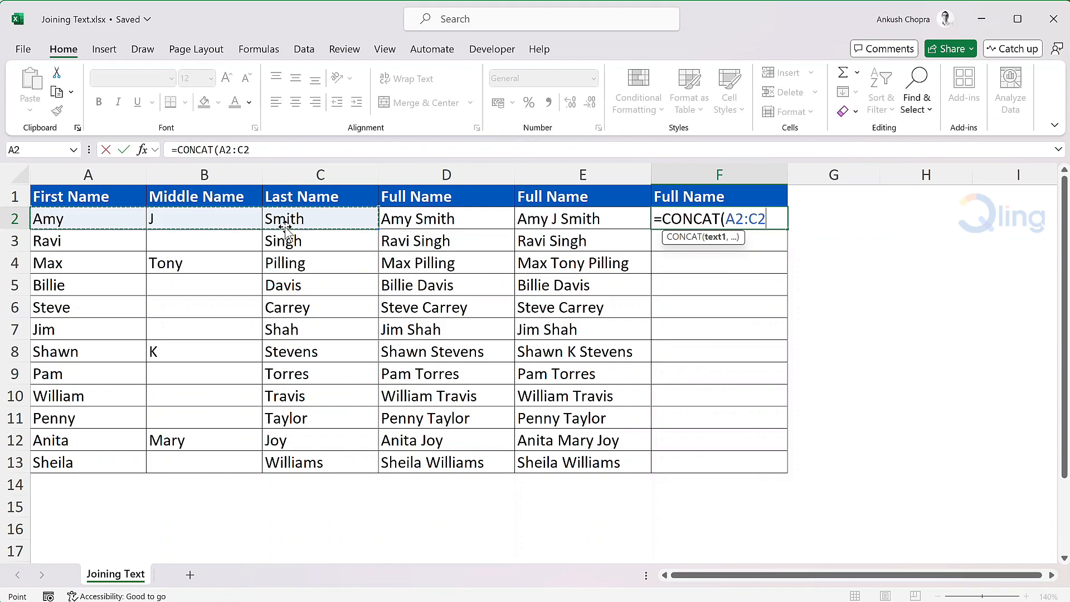
key("Return")
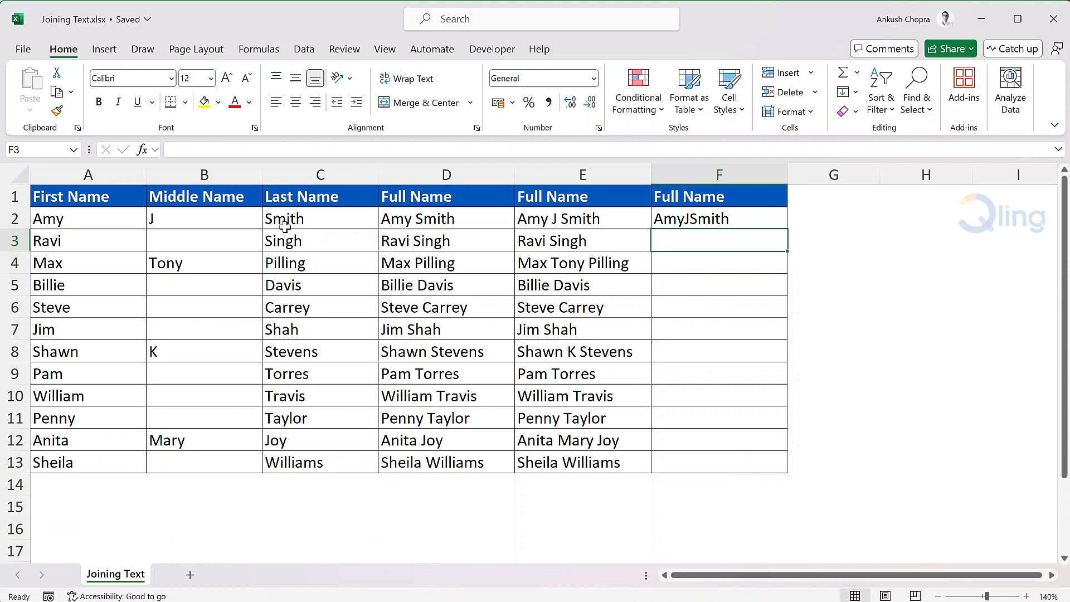
Step: Replace the F2 formula with =CONCAT(A2," ",B2," ",C2) to add spaces between the names
key("Up")
type("=")
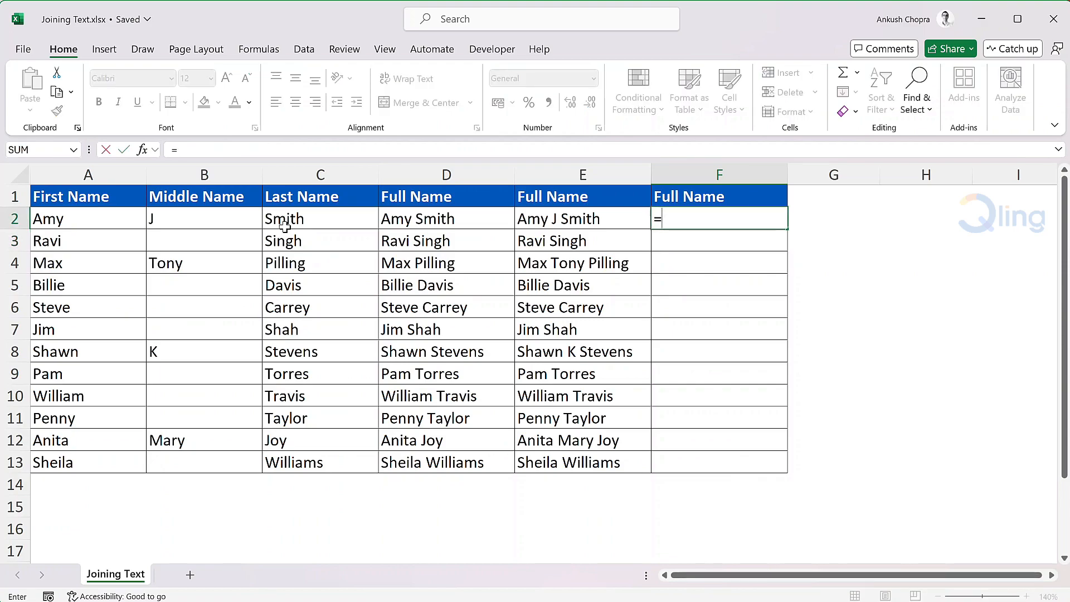
type("CONCAT(")
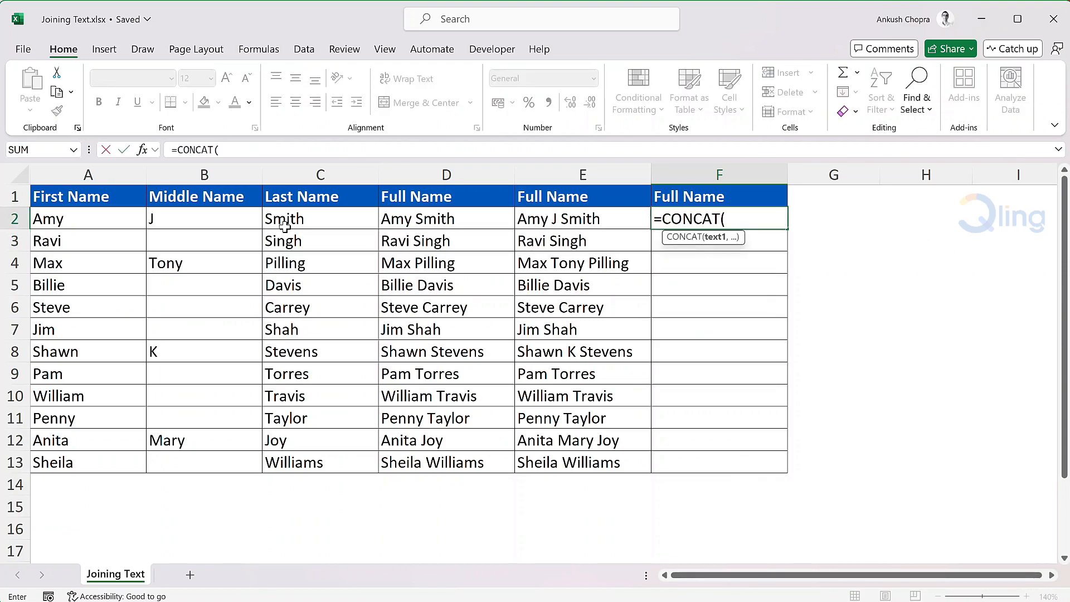
left_click(87, 217)
type(",")
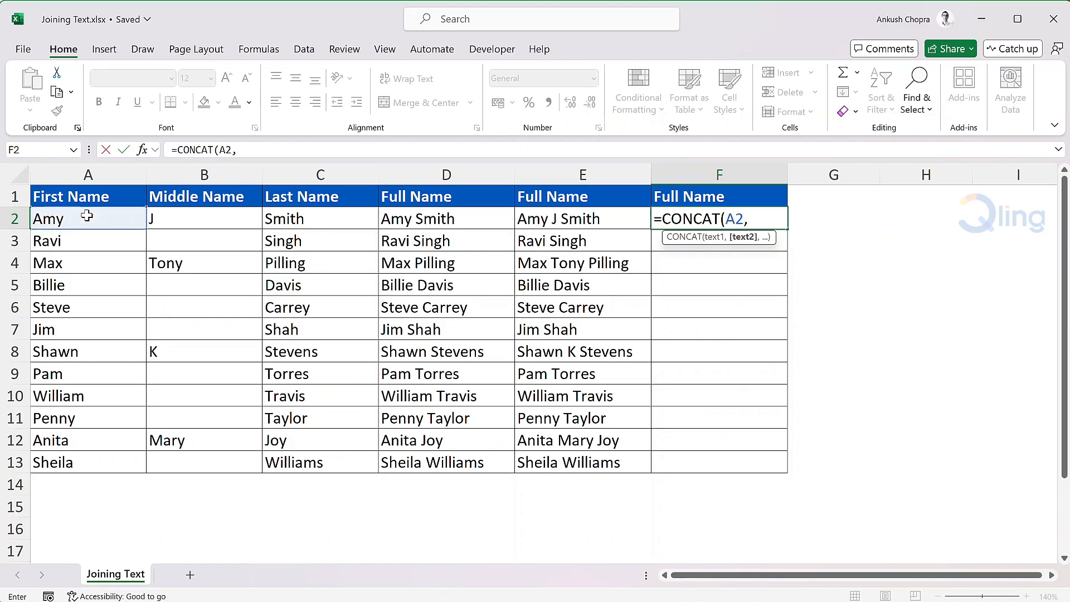
type("\" \",")
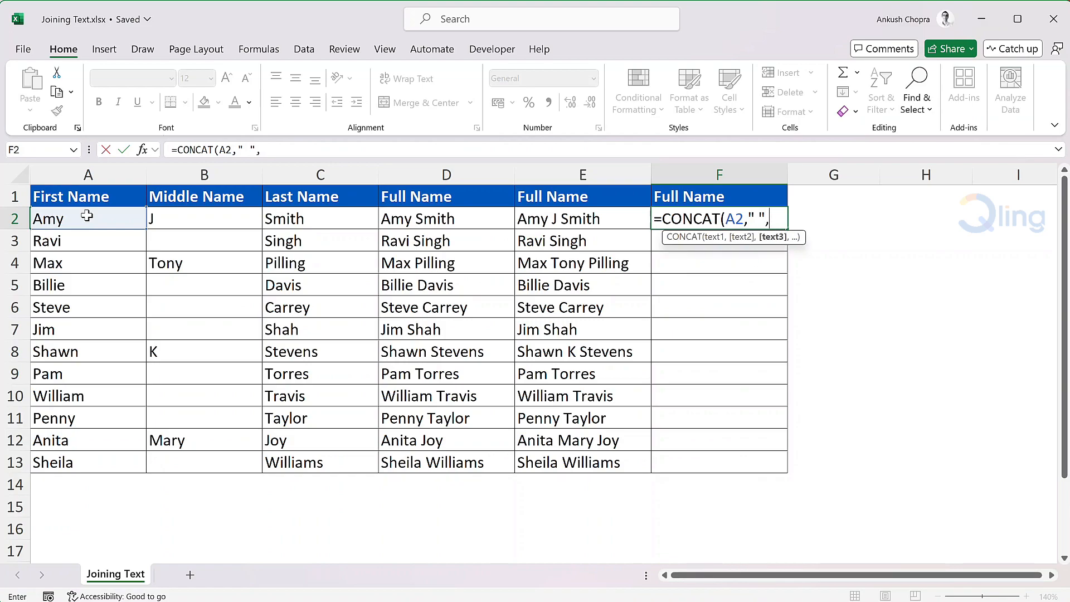
left_click(163, 219)
type(",\"")
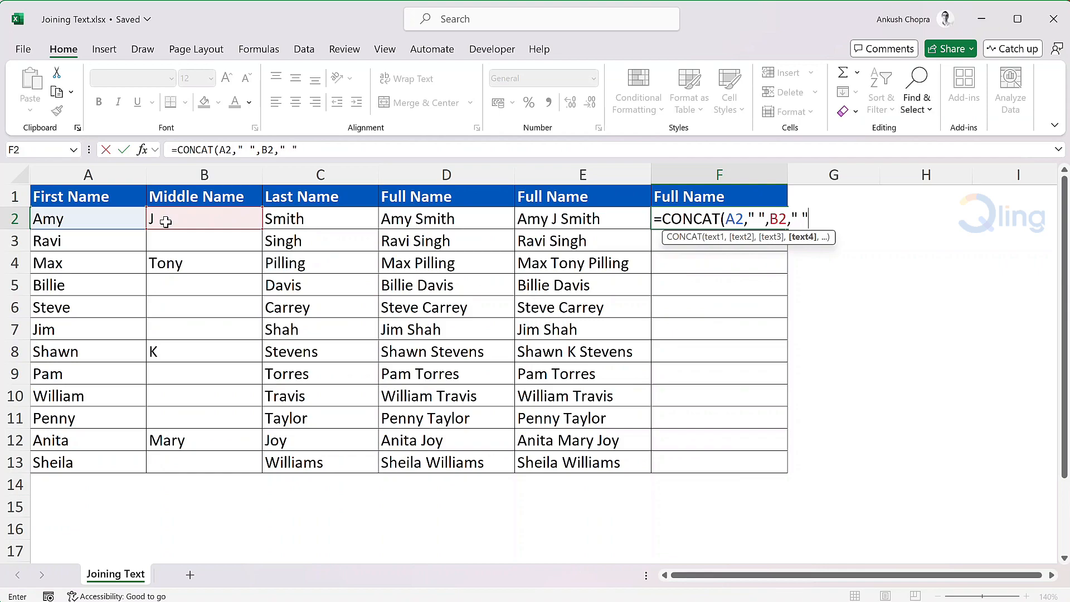
type(" \",")
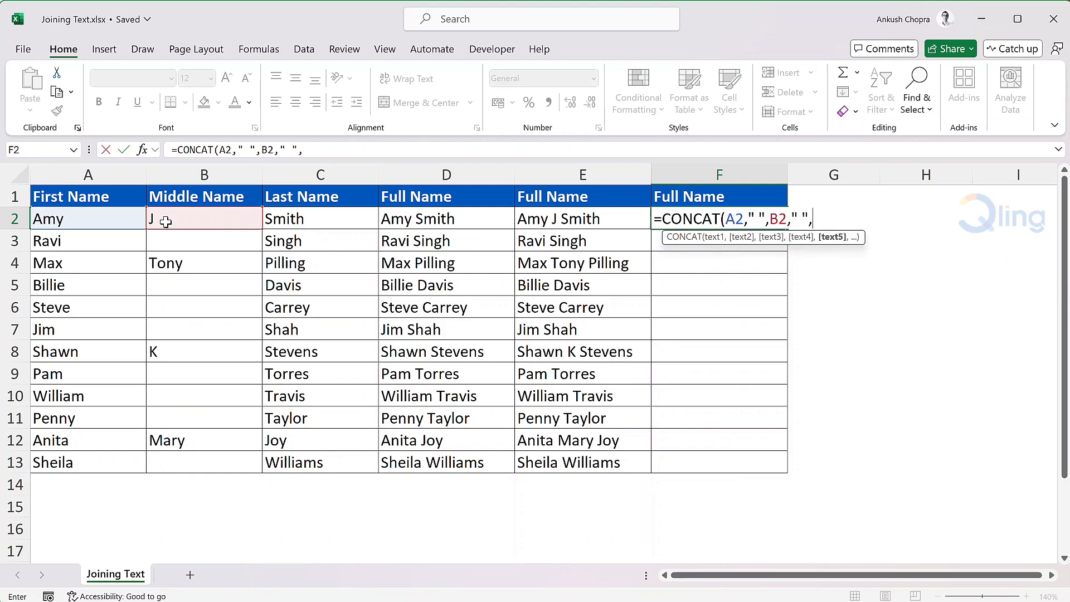
left_click(323, 212)
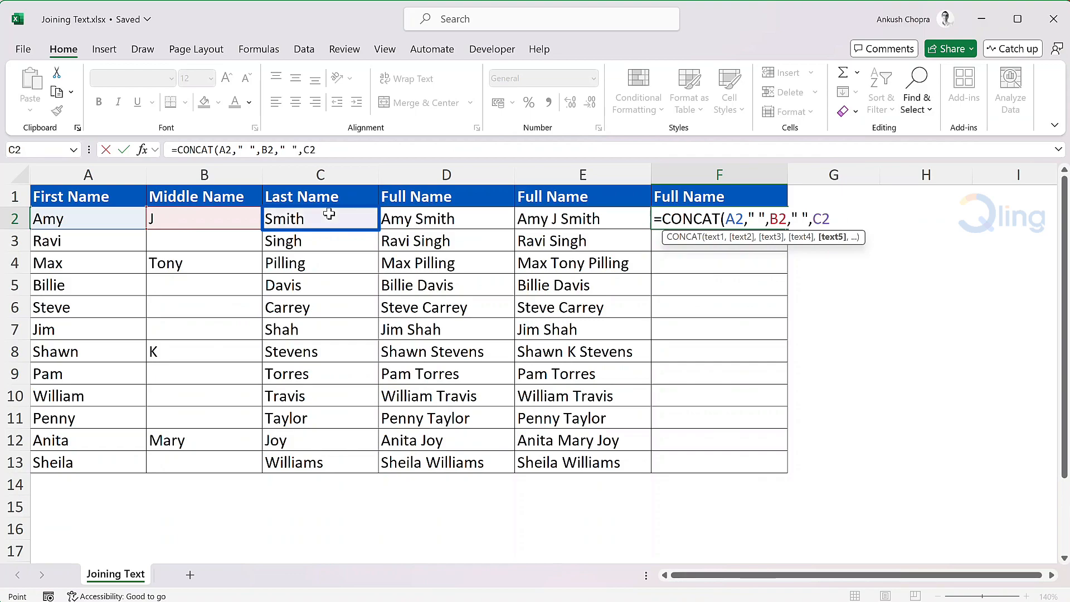
type(")")
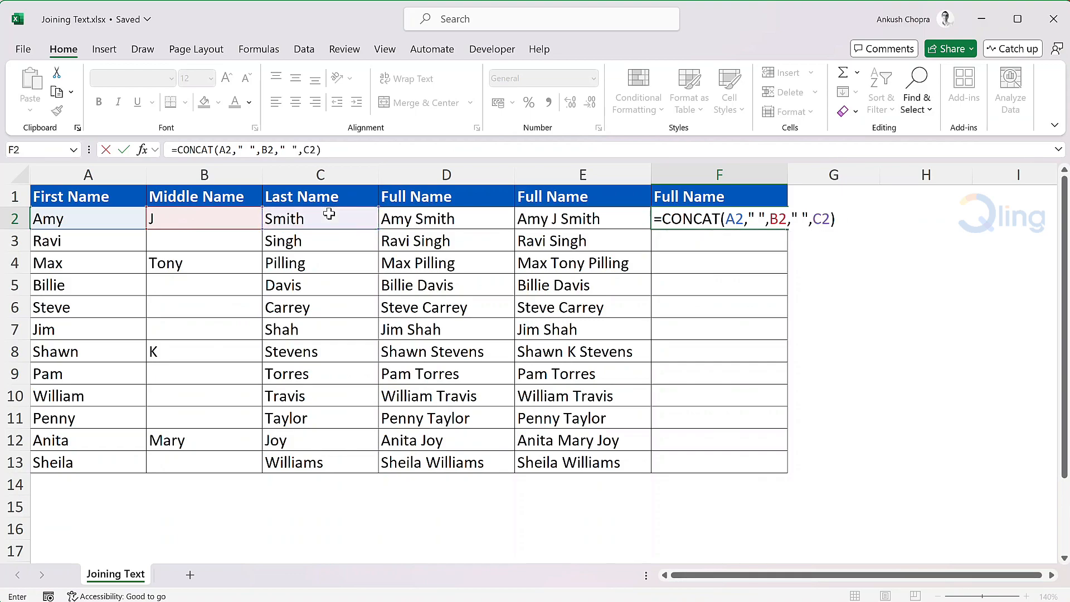
key("Return")
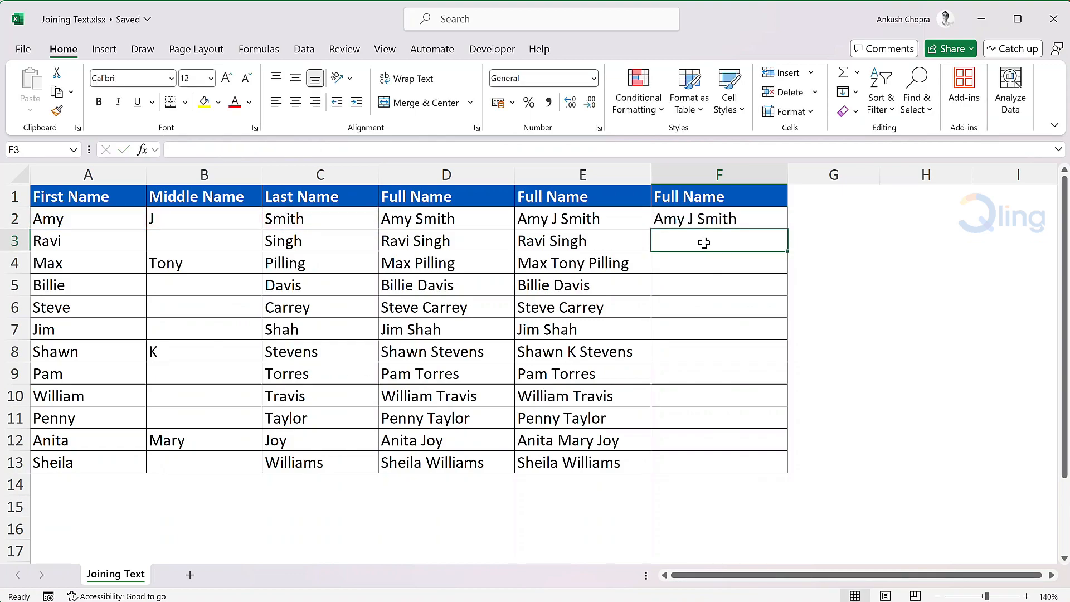